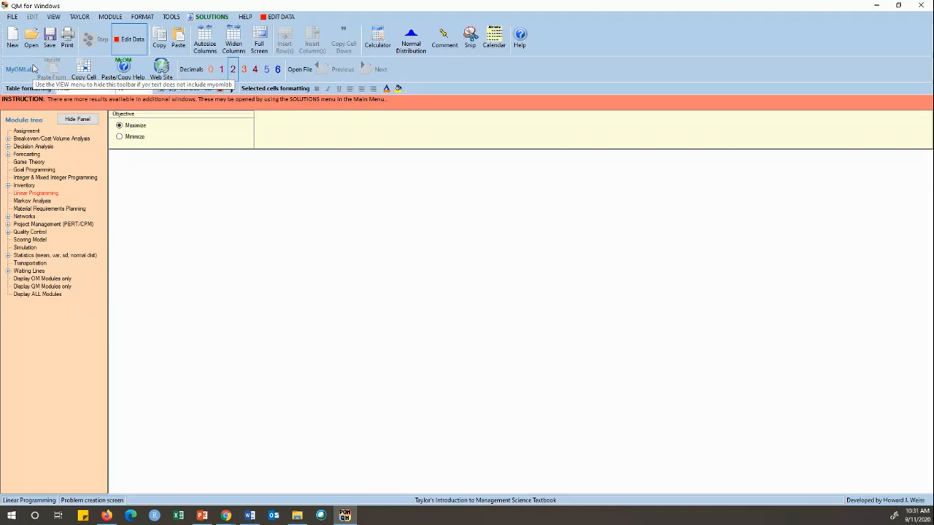
Create a new linear programming data set titled "Giapetto Problem" with 3 constraints and 2 variables, maximizing.
left_click(13, 40)
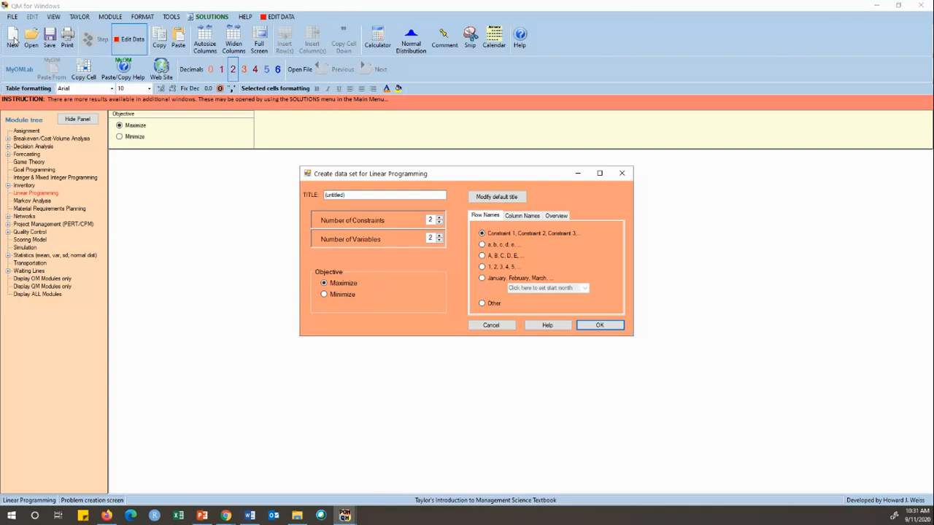
left_click(358, 194)
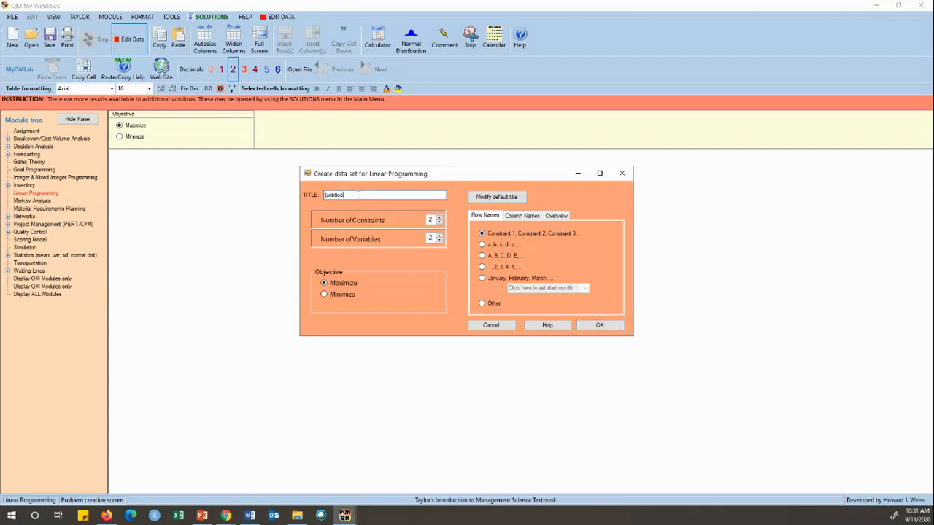
key("BackSpace")
key("BackSpace")
key("BackSpace")
key("BackSpace")
key("BackSpace")
key("BackSpace")
key("BackSpace")
key("BackSpace")
key("BackSpace")
key("BackSpace")
type("Giapetto M")
key("BackSpace")
type("Proble")
key("BackSpace")
key("BackSpace")
key("BackSpace")
type("lem")
left_click(439, 217)
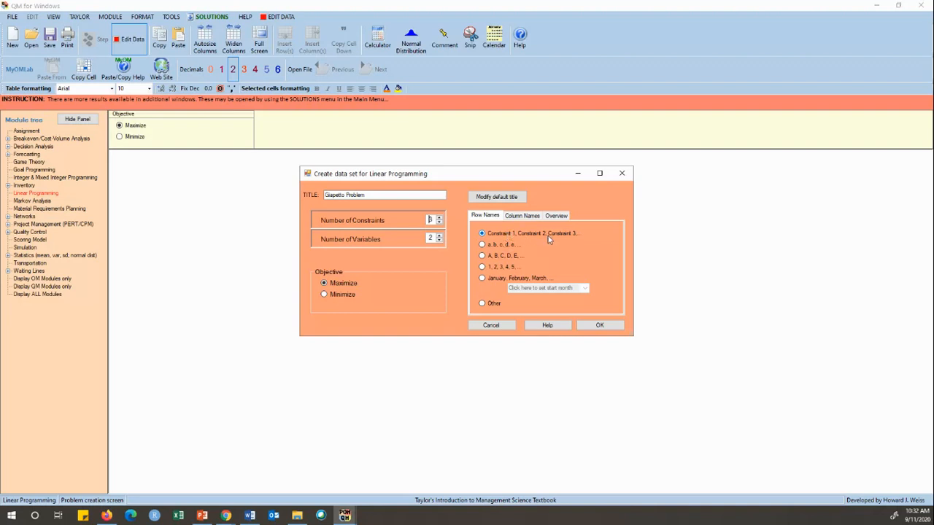
left_click(600, 326)
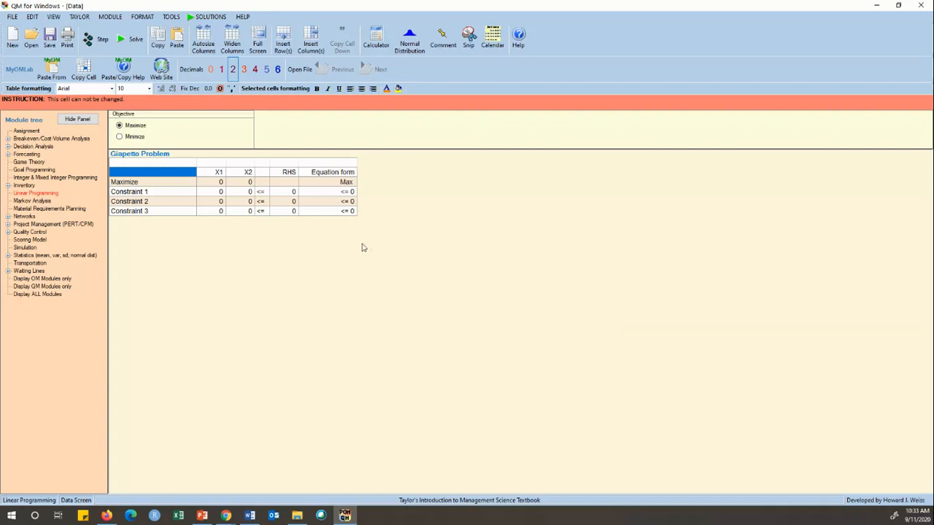
Name the two decision variables Soldier and Train.
left_click(219, 175)
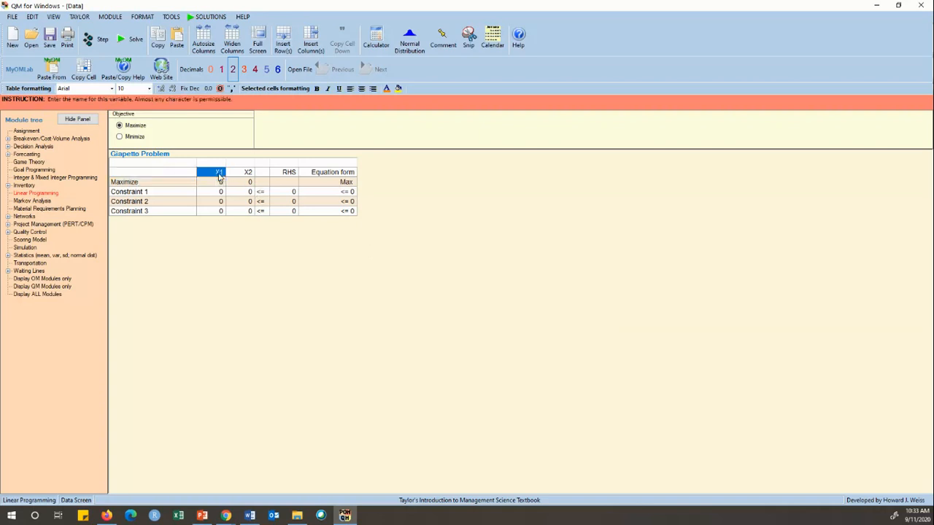
left_click(220, 174)
key("ctrl+a")
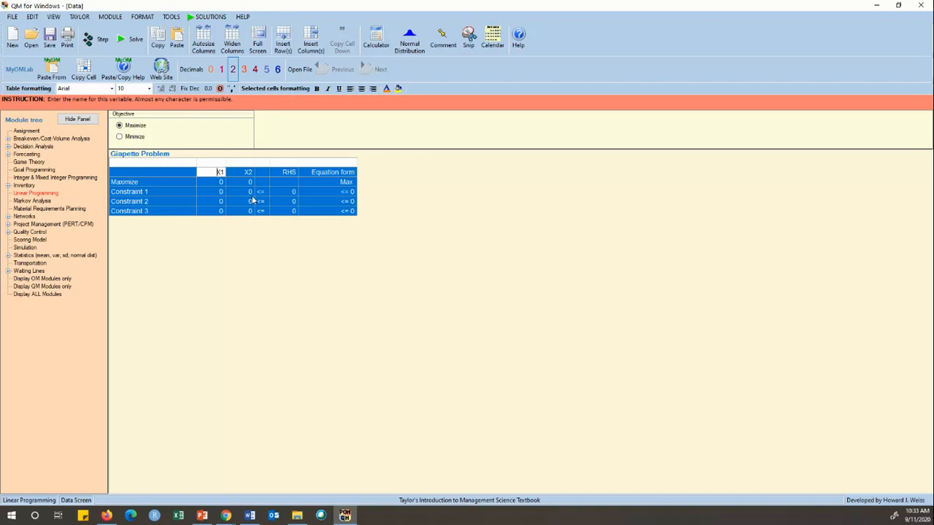
key("BackSpace")
key("BackSpace")
type("Soldier")
left_click(243, 175)
left_click(242, 174)
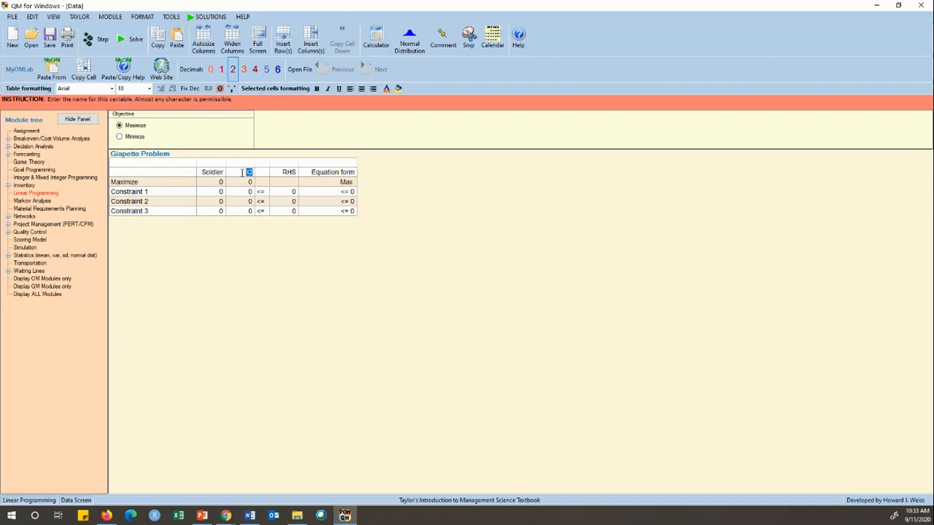
type("Train")
Rename the three constraints Finishing Time, Carpentry Time and Demand.
left_click(142, 193)
left_click(143, 194)
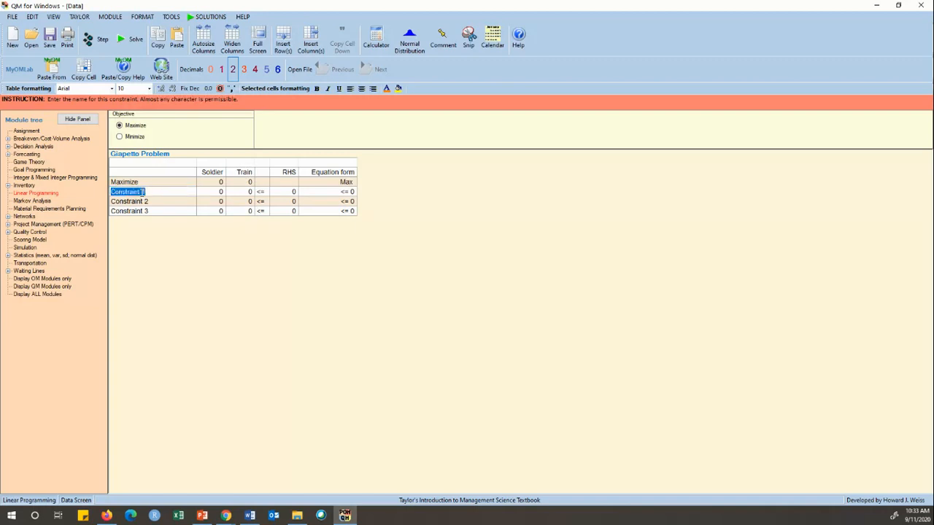
type("Finishing Time")
left_click(131, 204)
left_click(132, 204)
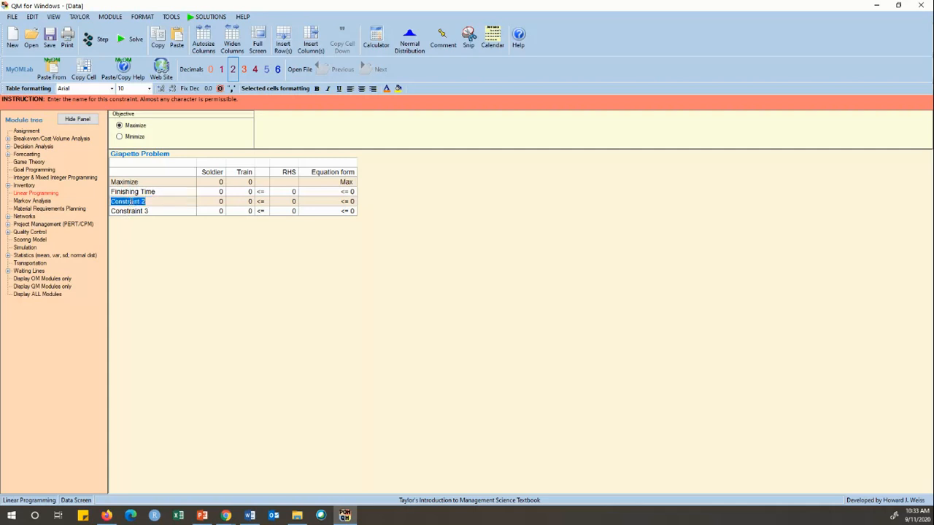
type("Carpet")
type("ry")
key("BackSpace")
key("BackSpace")
type("ntry Time")
left_click(135, 212)
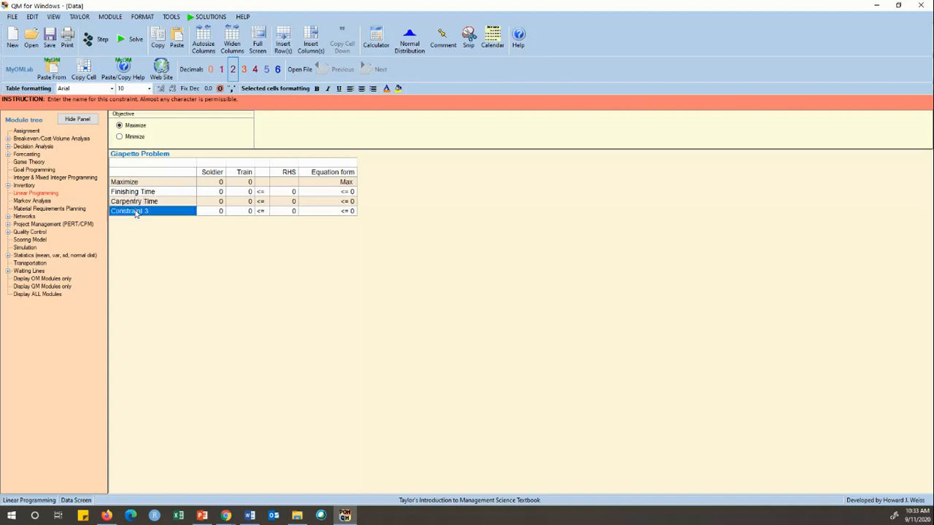
left_click(135, 212)
type("De")
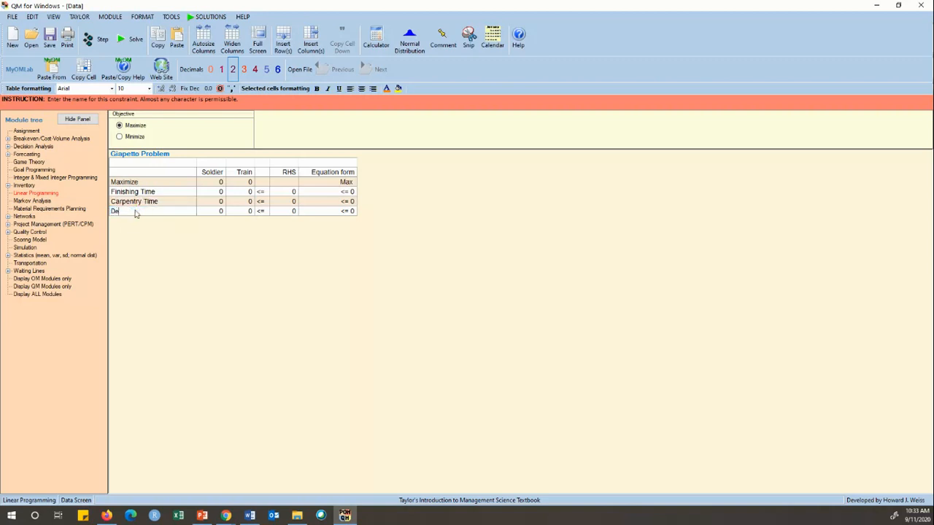
type("mand")
Enter objective coefficients 2 for Soldier and 1 for Train, and widen the Equation form column.
left_click(219, 184)
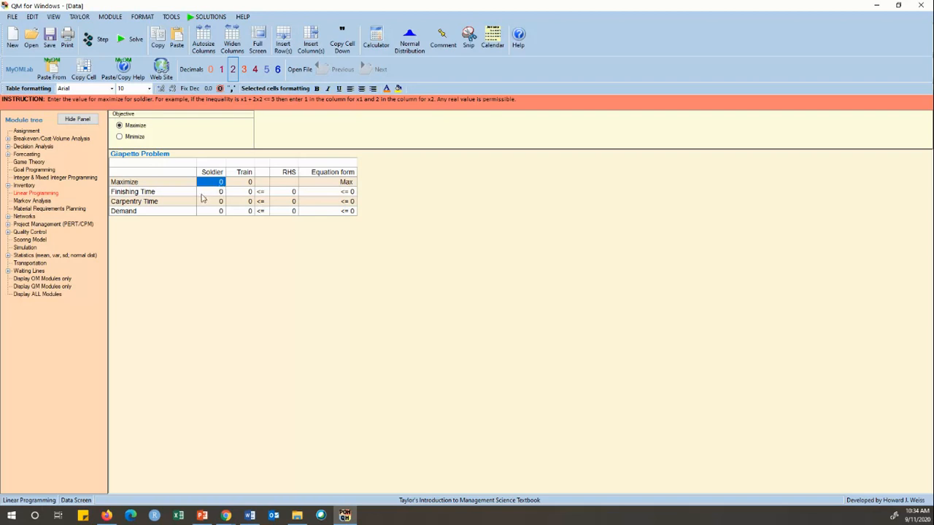
type("2")
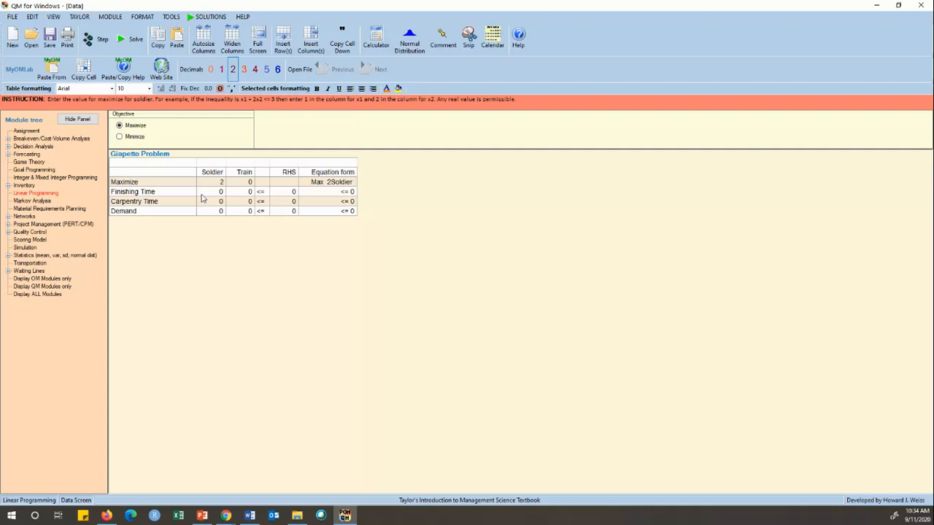
left_click(245, 183)
type("1")
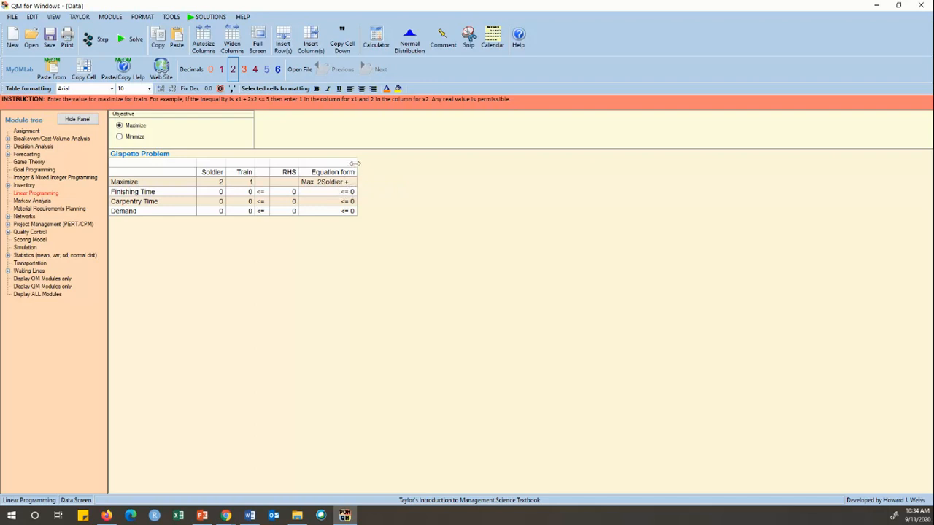
left_click_drag(355, 163, 386, 161)
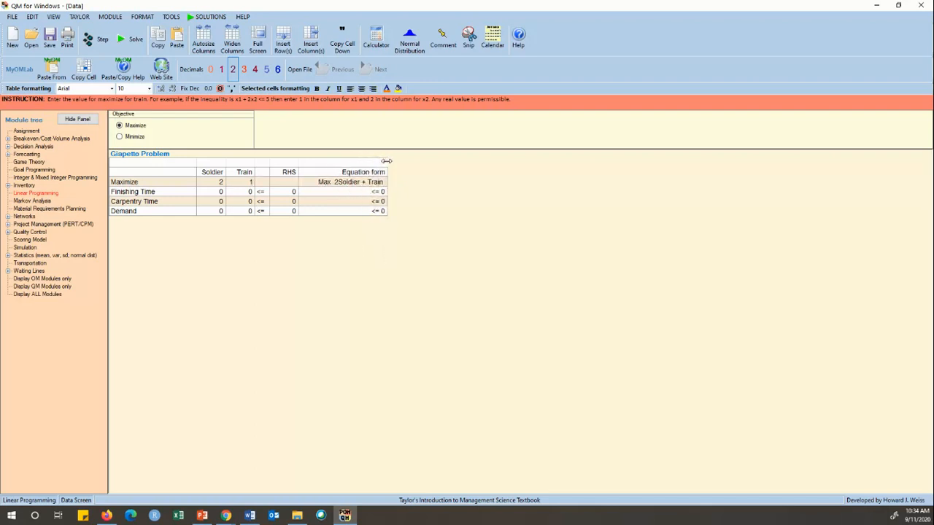
Enter Finishing Time coefficients of 1 for Soldier and 1 for Train.
left_click(222, 192)
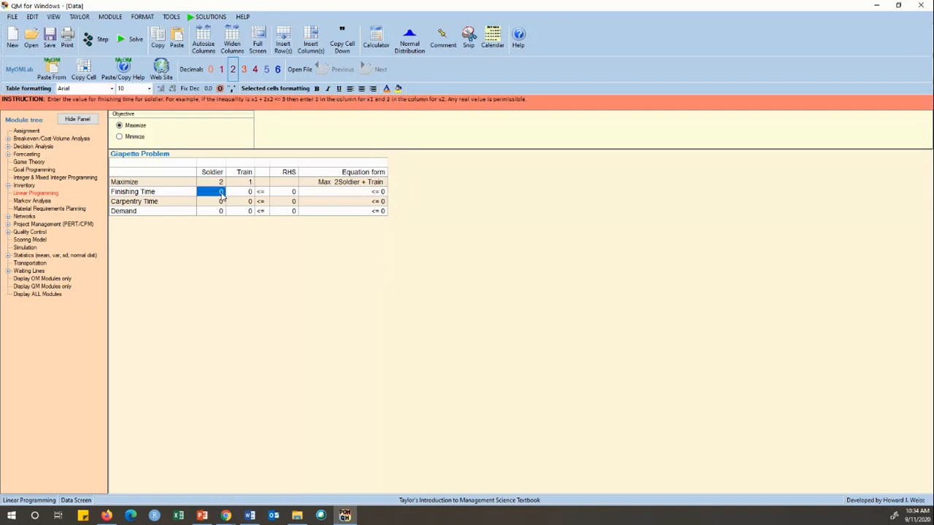
type("1")
left_click(248, 192)
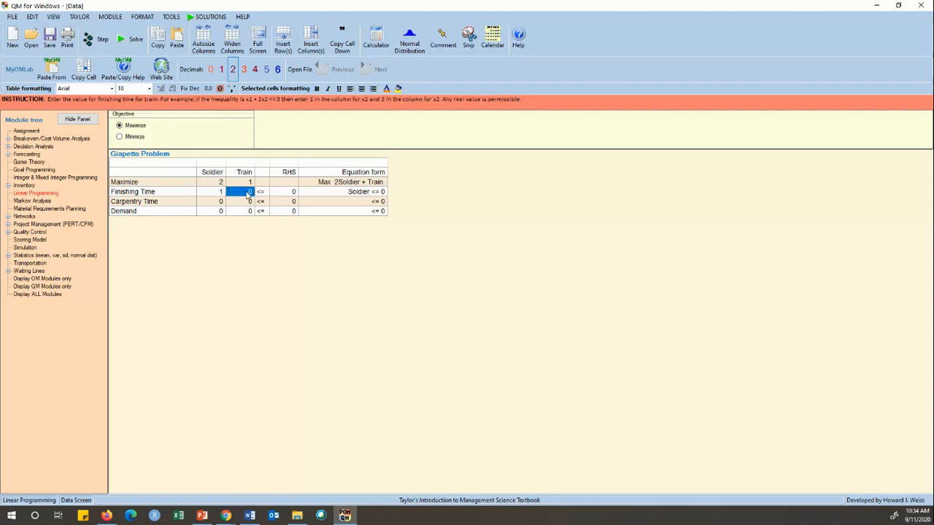
type("1")
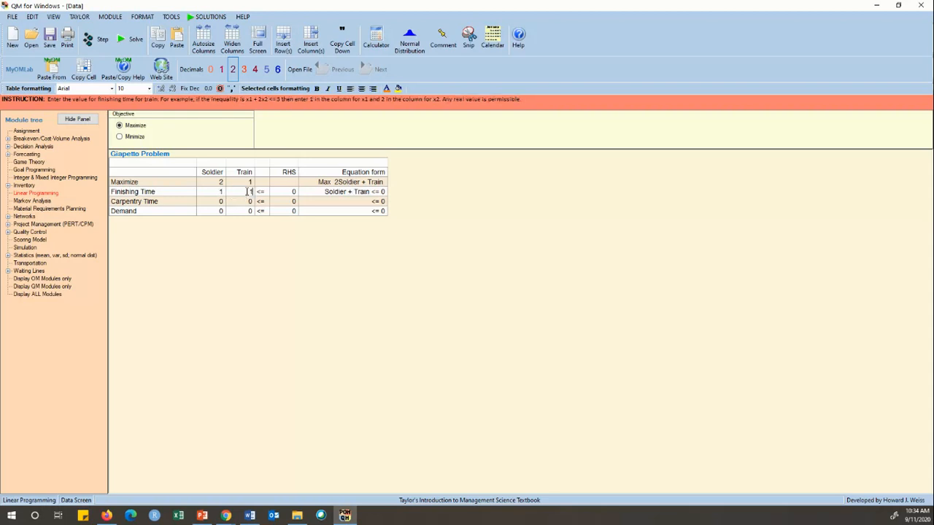
left_click(293, 196)
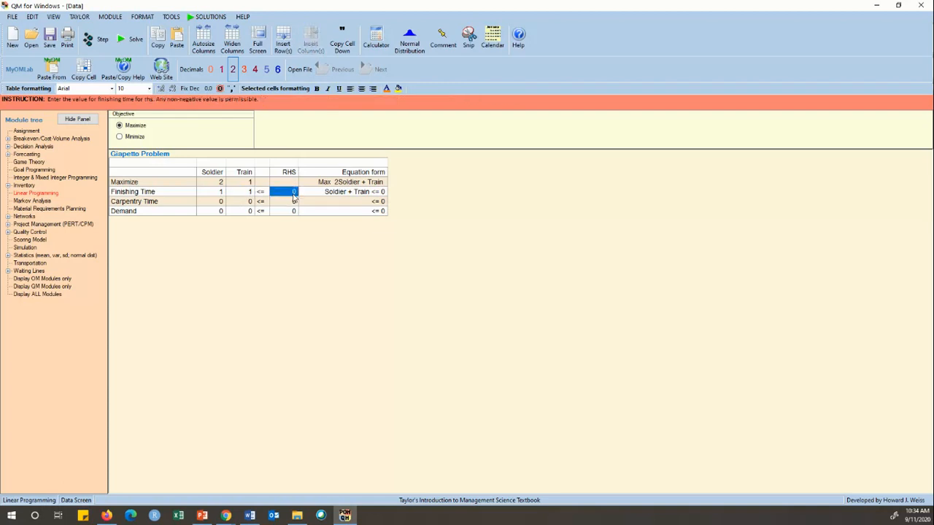
left_click(291, 181)
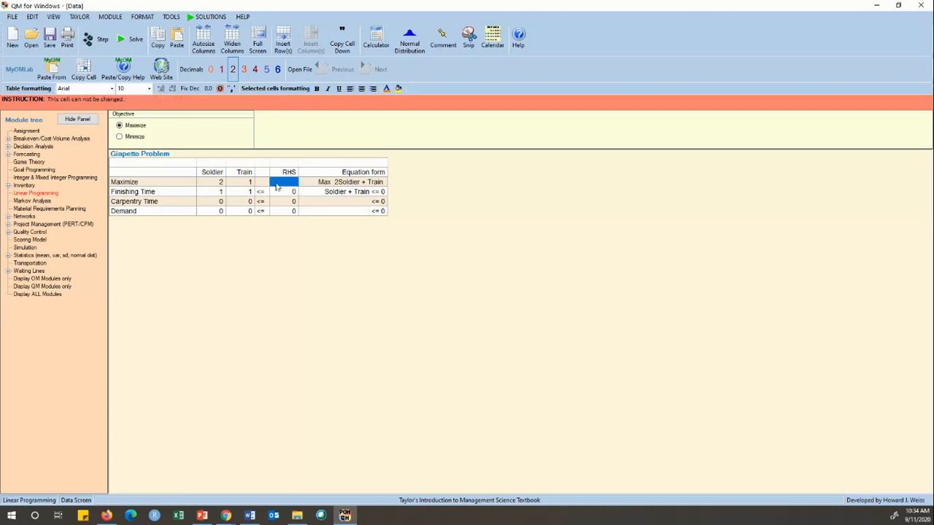
Change the objective coefficients to 3 for Soldier and 2 for Train.
left_click(218, 183)
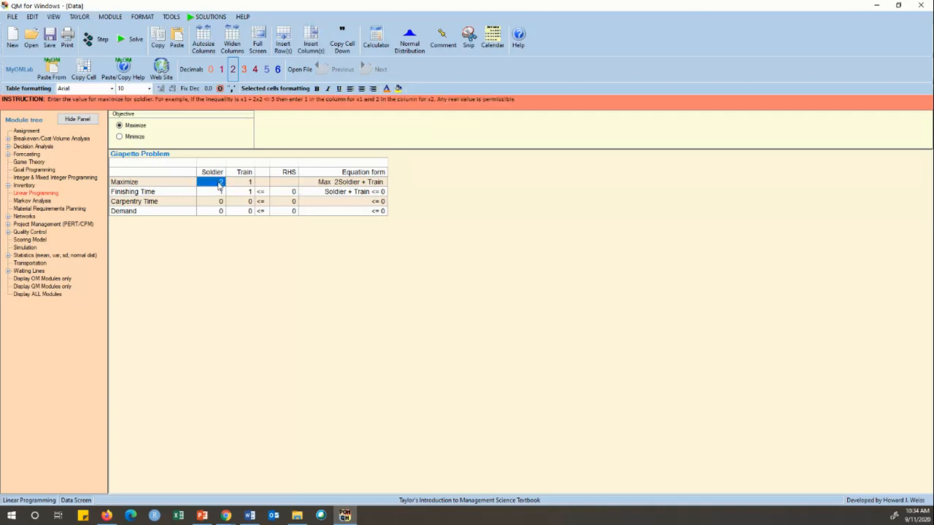
type("3")
left_click(248, 185)
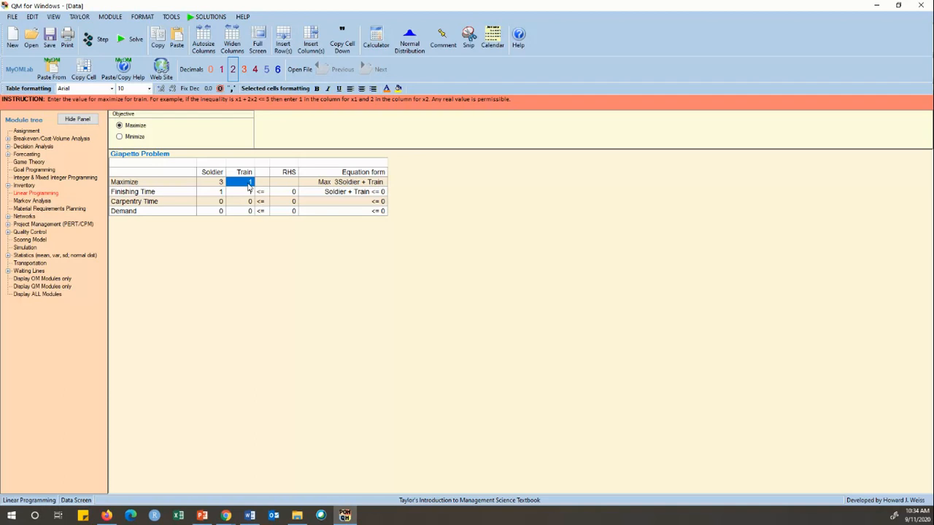
type("2")
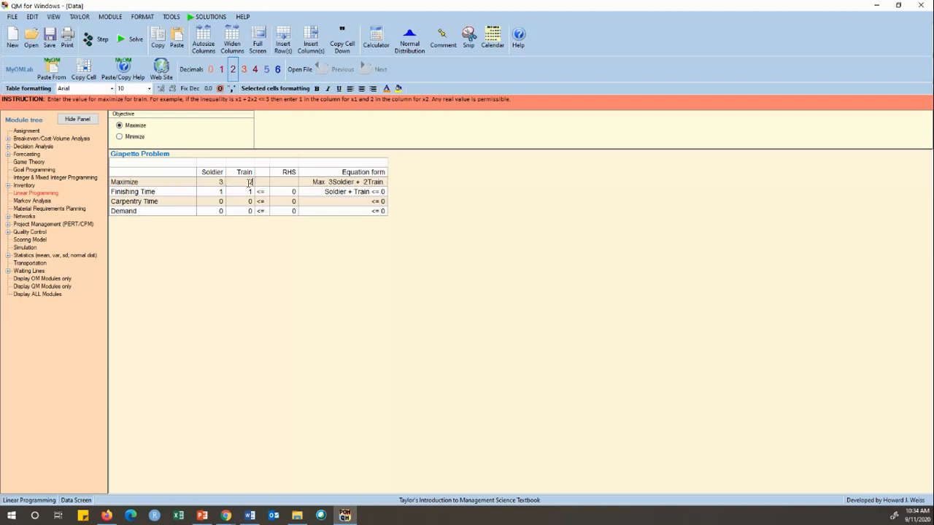
Set the Finishing Time Soldier coefficient to 2 and its right-hand side to 100.
left_click(221, 194)
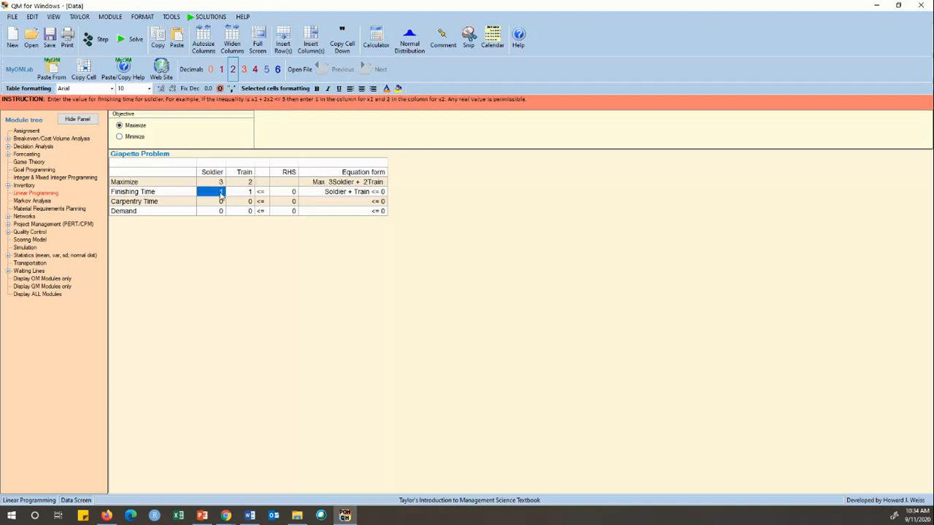
type("2")
left_click(294, 192)
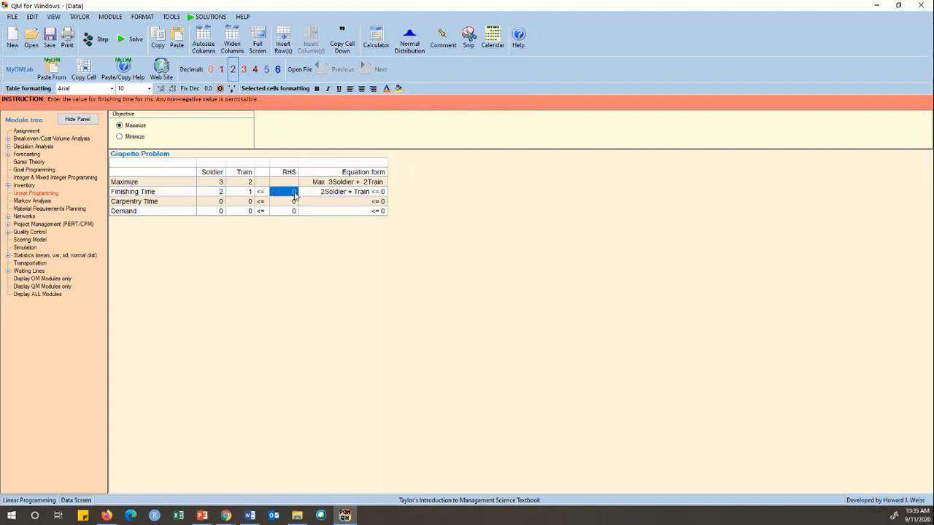
type("100")
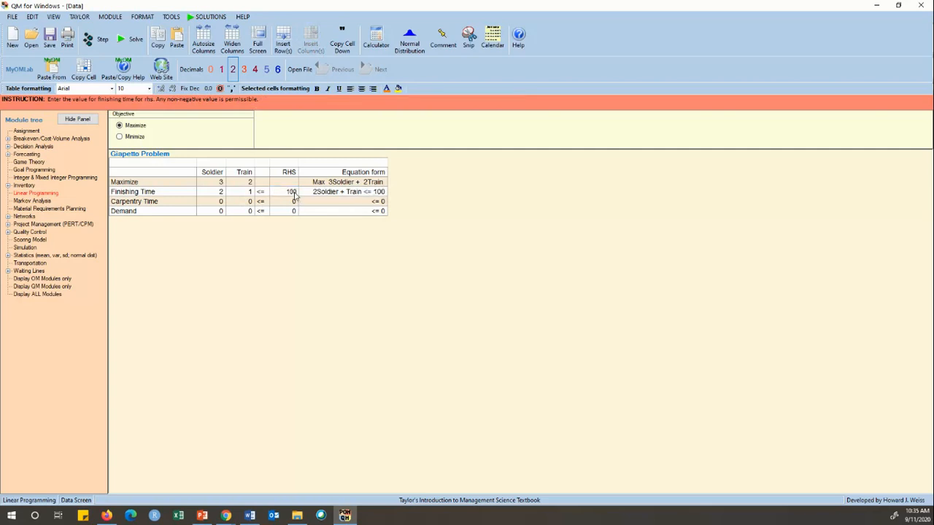
Enter Carpentry Time coefficients of 1 for Soldier and 1 for Train with a right-hand side of 80.
left_click(218, 202)
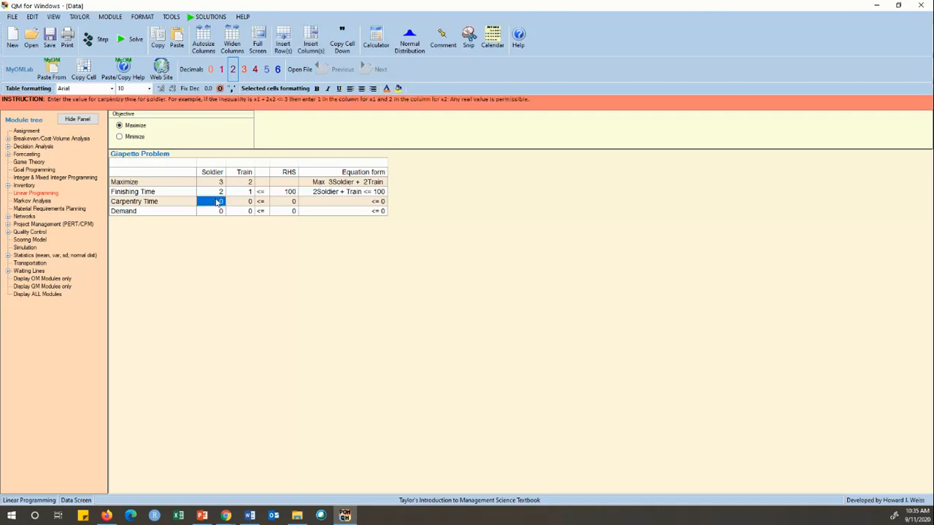
type("1")
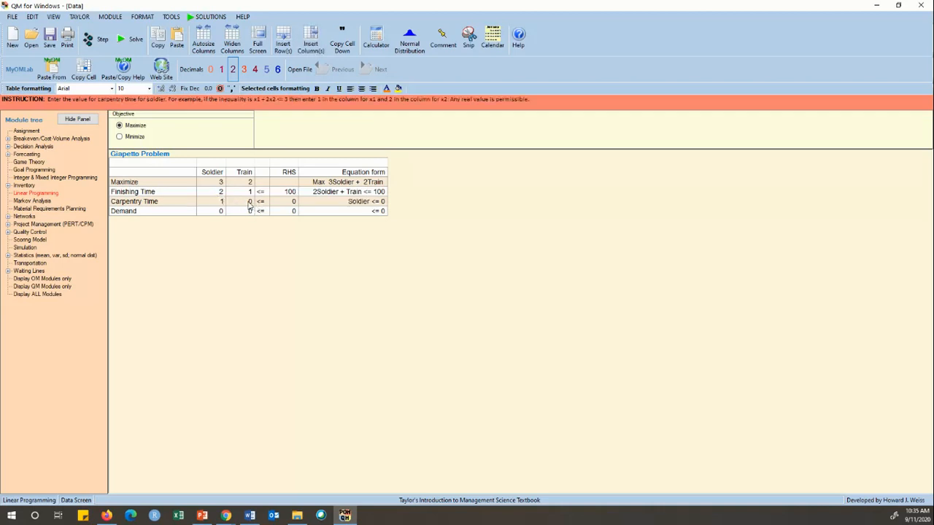
left_click(249, 202)
type("1")
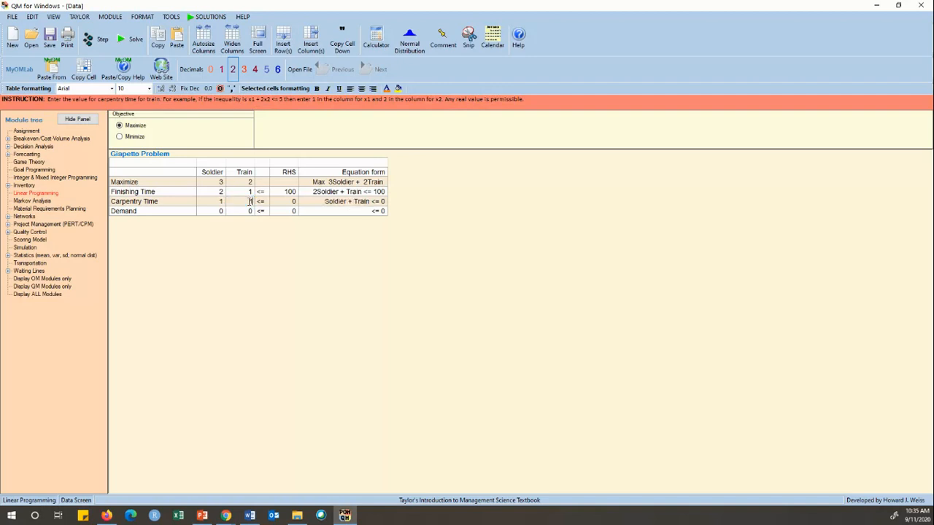
left_click(293, 206)
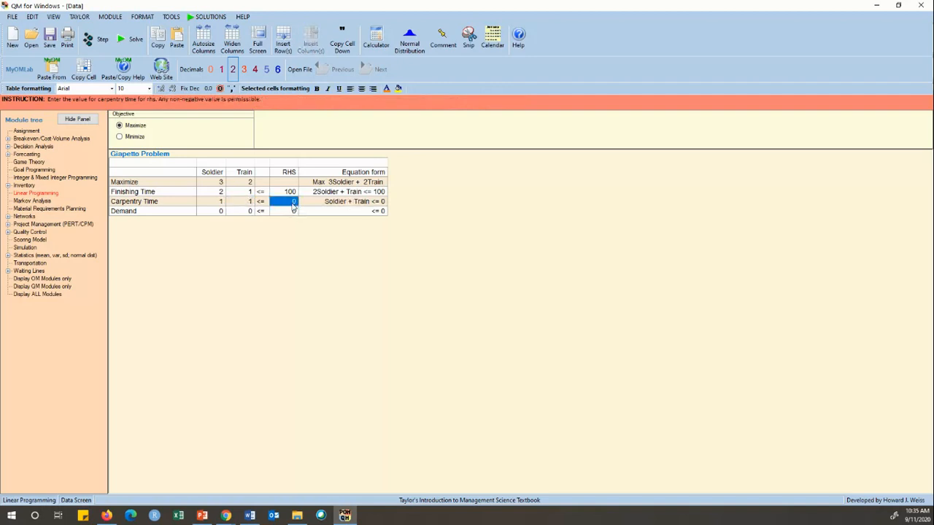
type("80")
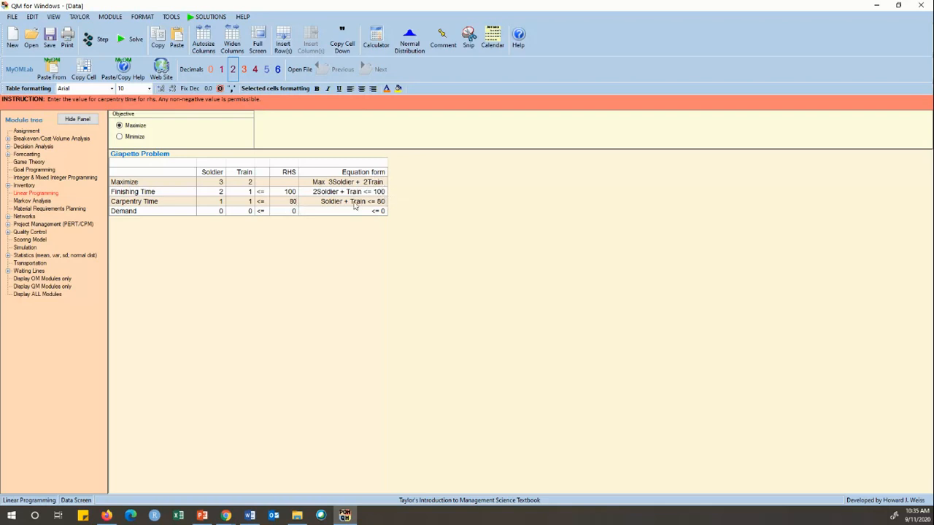
Enter the Demand constraint's Soldier coefficient 1 and right-hand side 40, and solve the model.
left_click(215, 214)
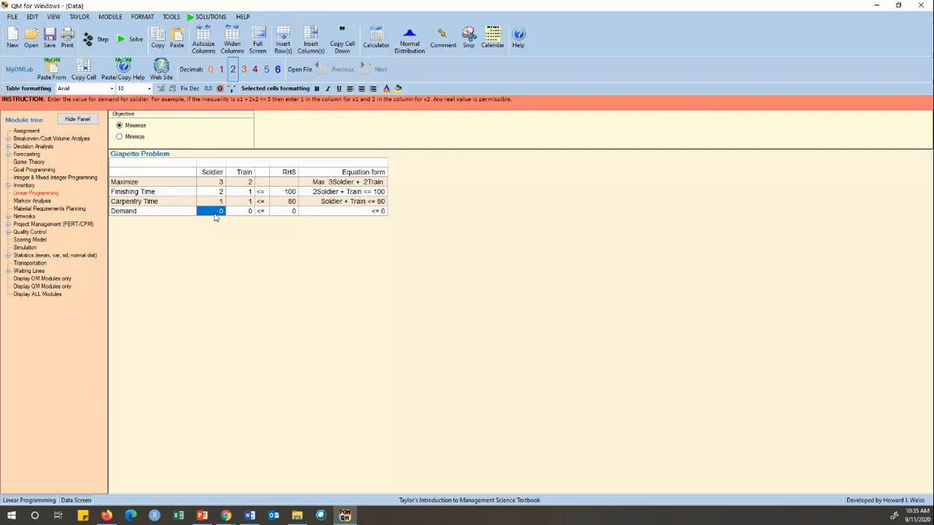
type("1")
left_click(292, 211)
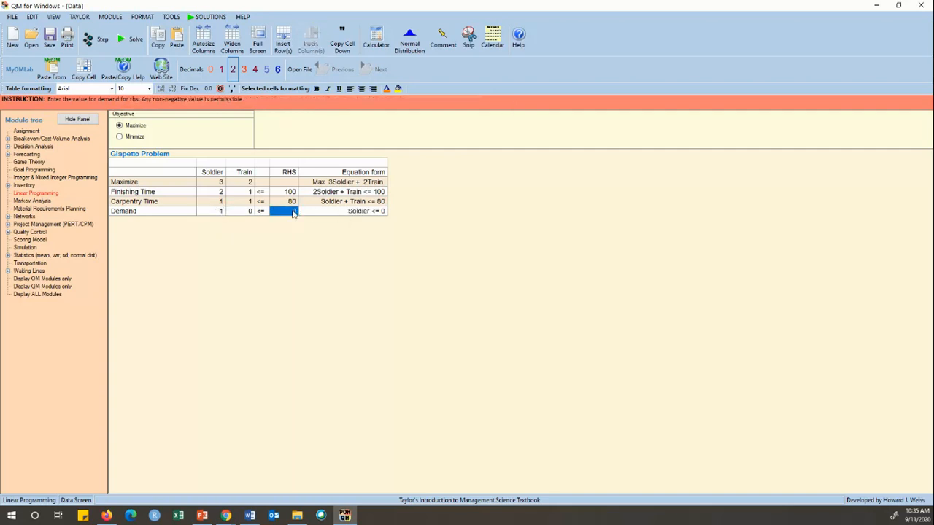
type("40")
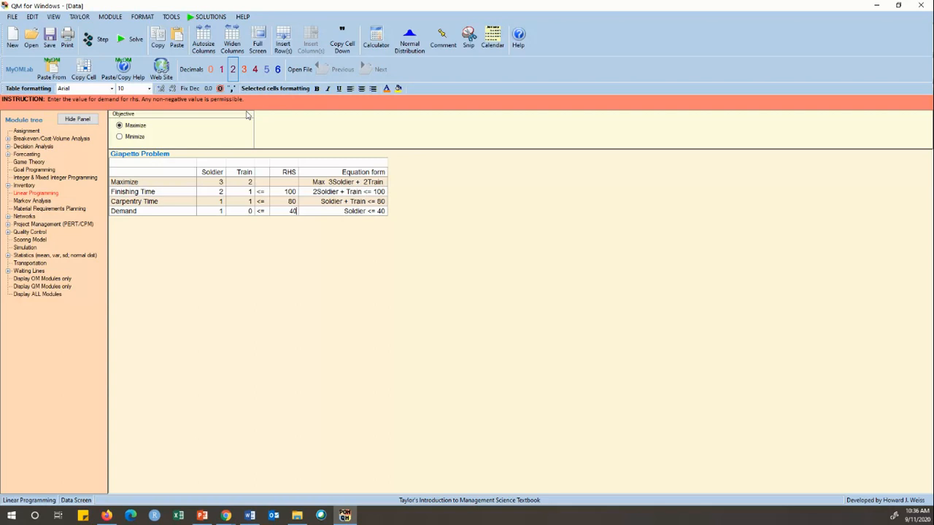
left_click(128, 48)
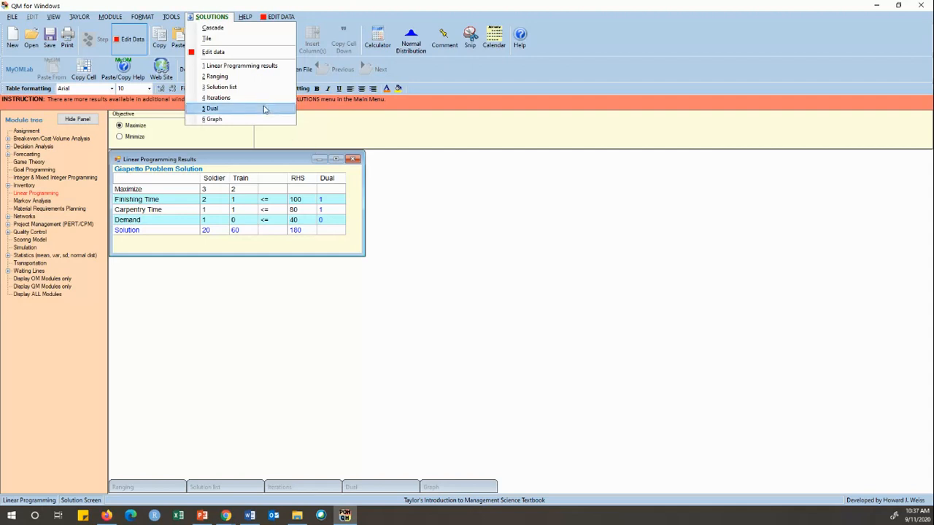
Open the Ranging table and enlarge its window and columns so all headings are fully readable.
left_click(232, 79)
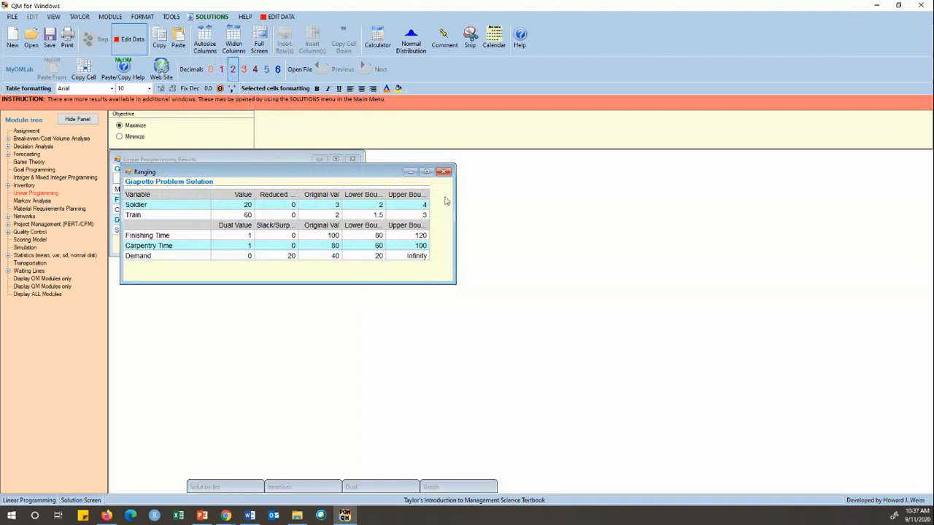
left_click_drag(456, 195, 553, 197)
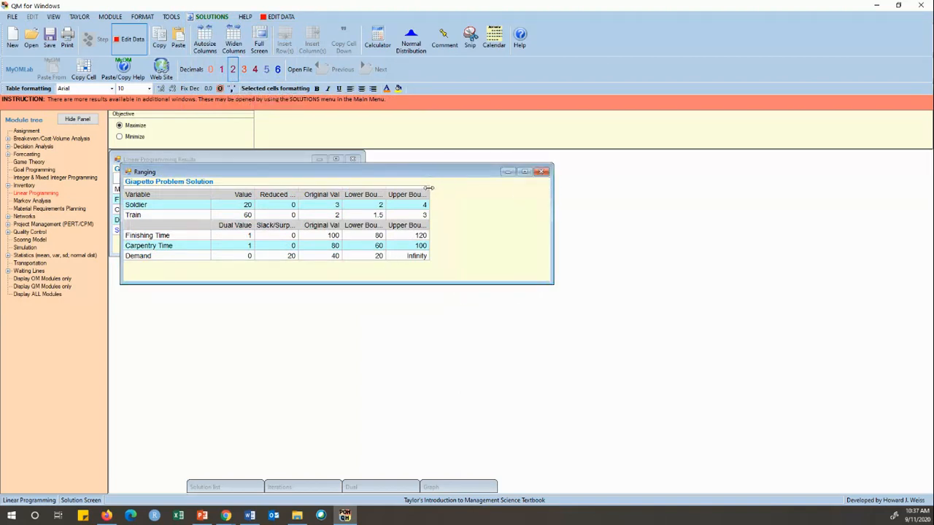
left_click_drag(429, 191, 533, 188)
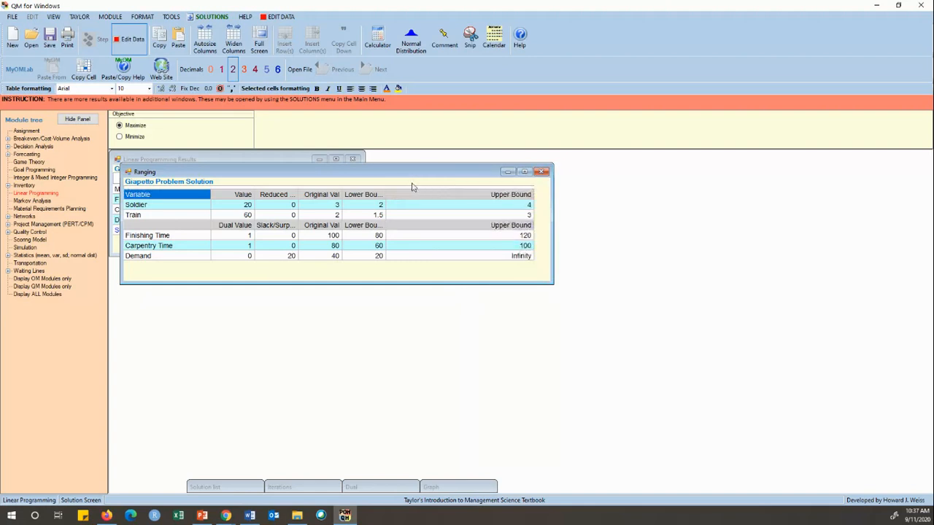
left_click_drag(386, 187, 411, 194)
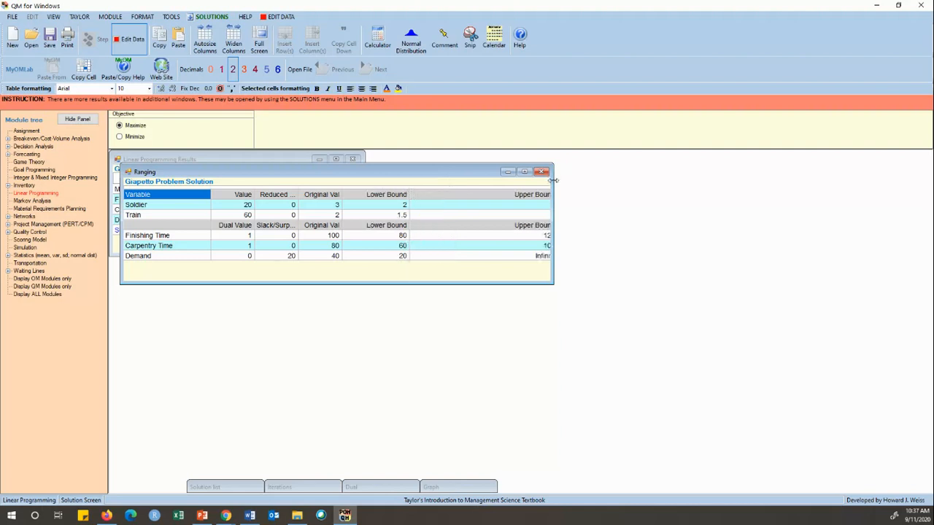
left_click_drag(553, 179, 695, 179)
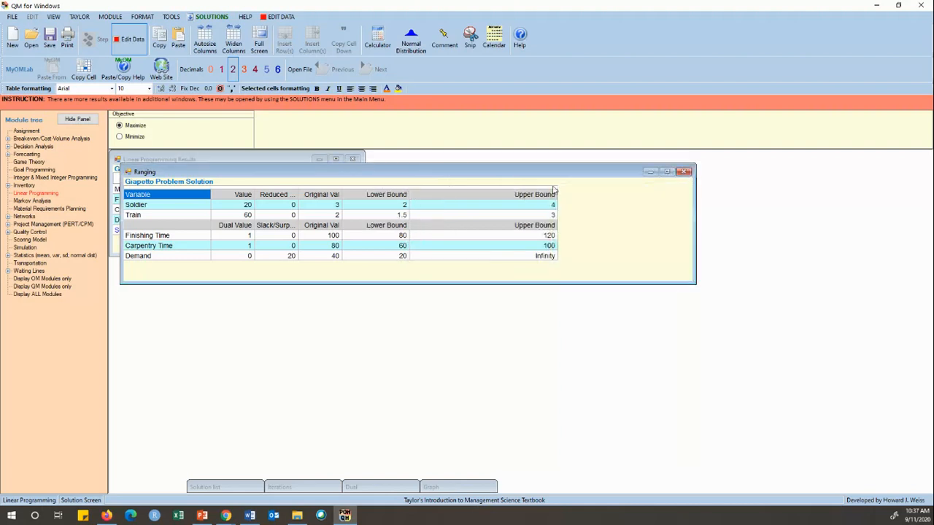
left_click_drag(556, 189, 497, 191)
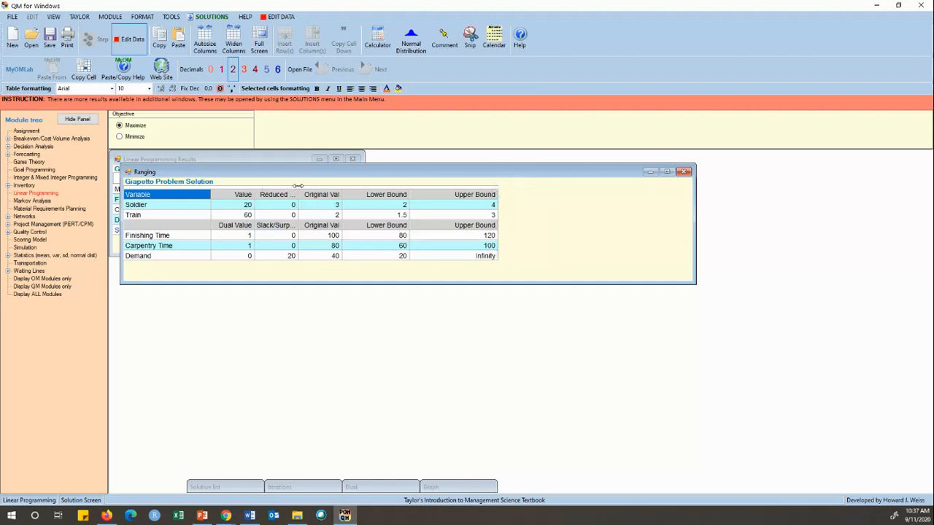
left_click_drag(296, 189, 394, 187)
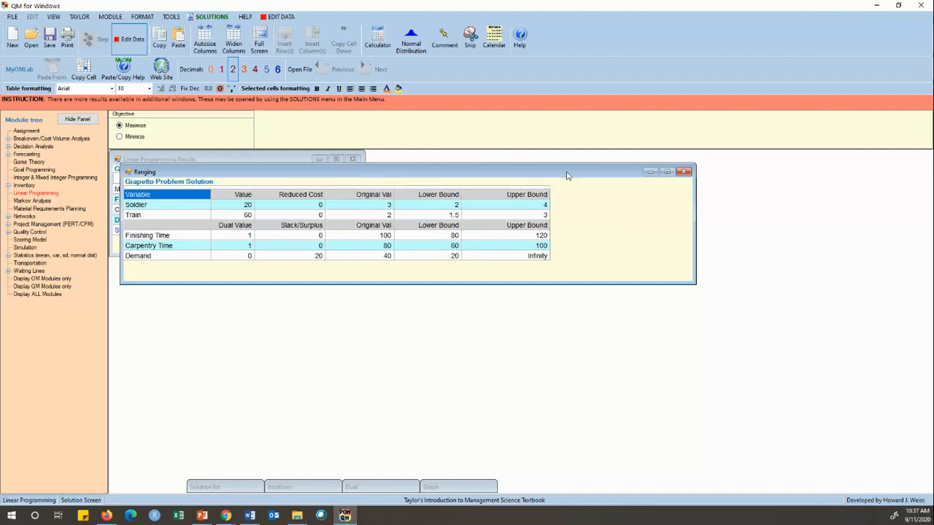
left_click_drag(567, 175, 558, 272)
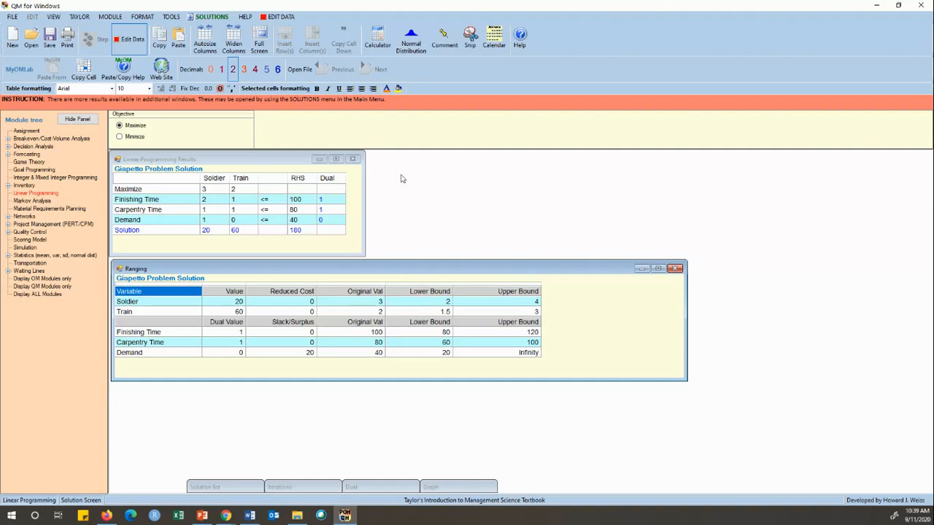
Open the Solution list, place it beside the results table, and widen its Status column.
left_click(213, 21)
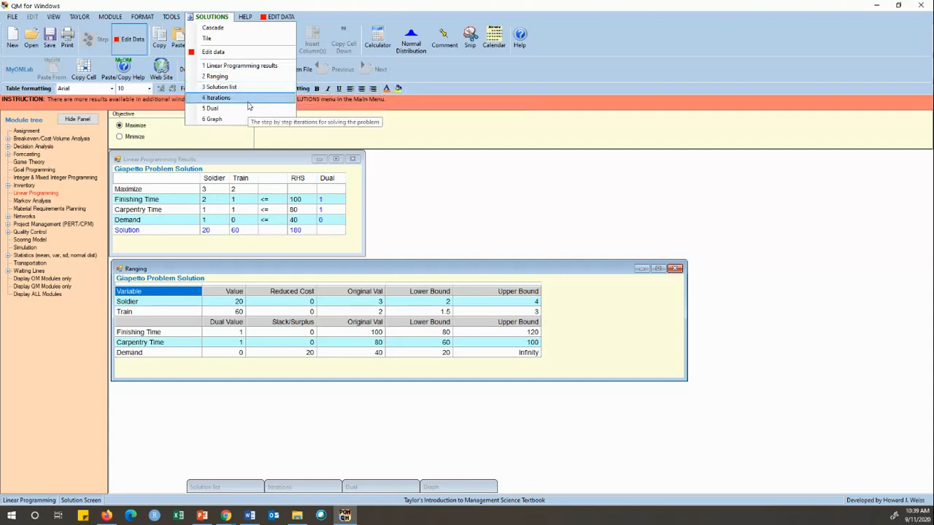
left_click(235, 408)
double_click(226, 488)
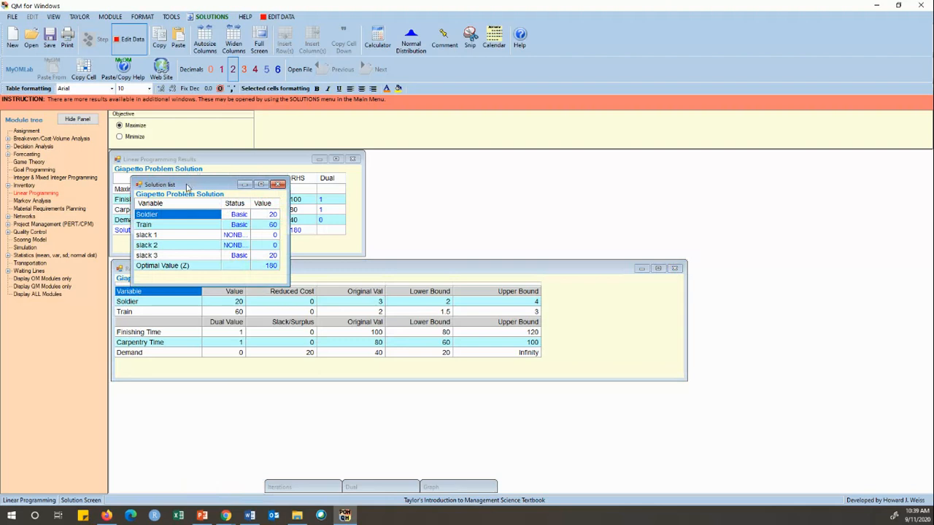
left_click_drag(187, 188, 465, 169)
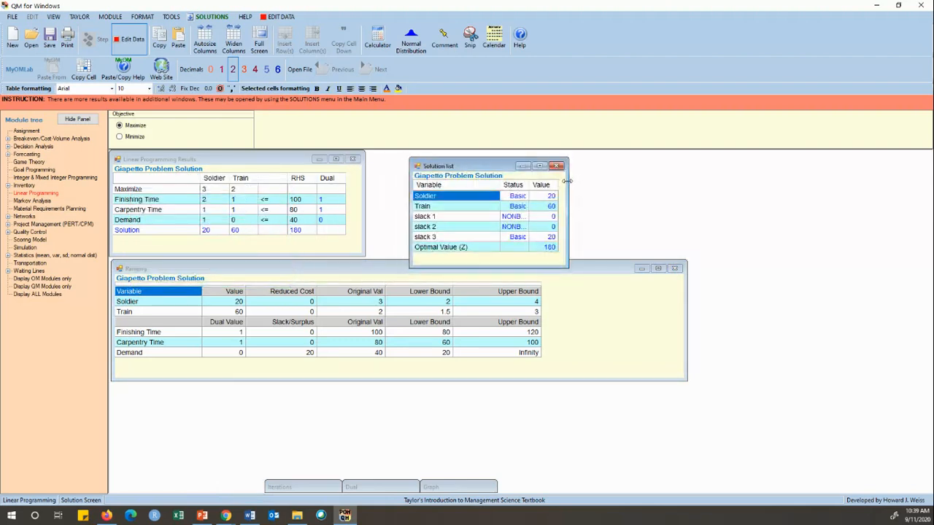
left_click_drag(567, 181, 597, 181)
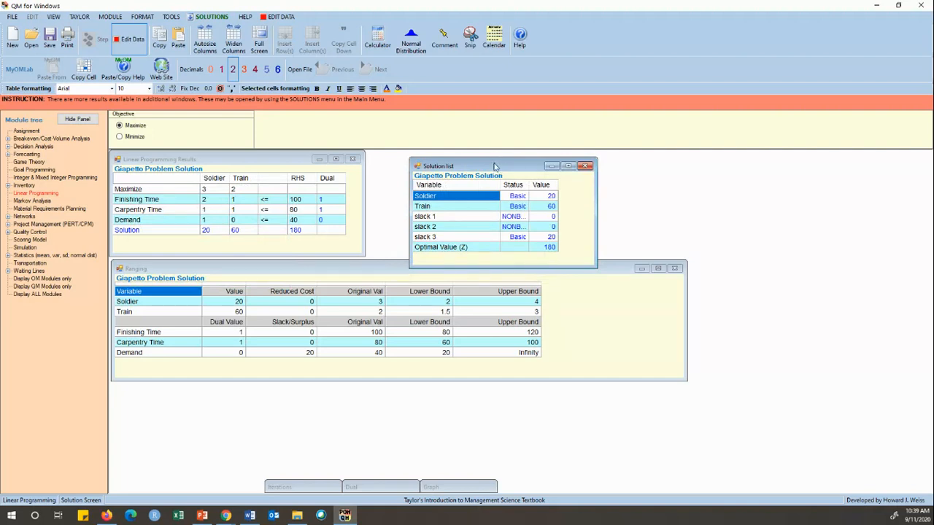
left_click_drag(494, 167, 454, 160)
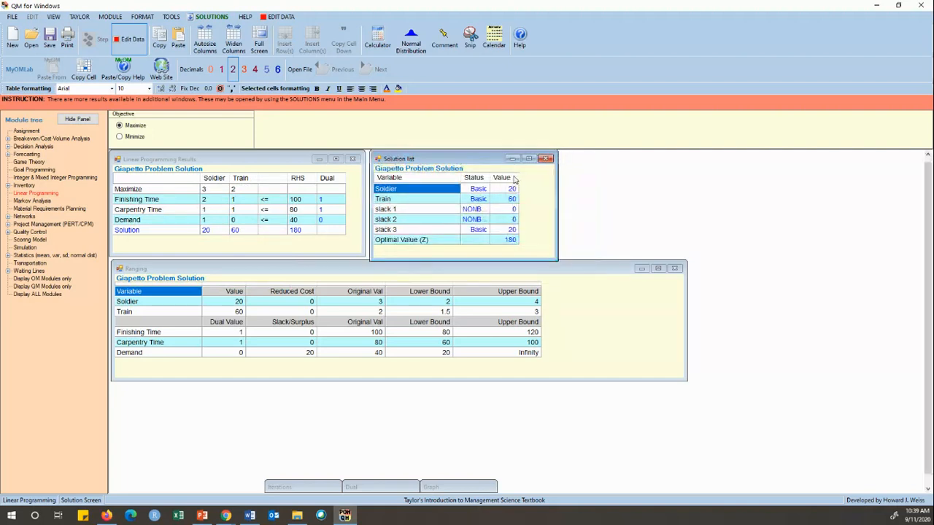
left_click_drag(519, 178, 499, 177)
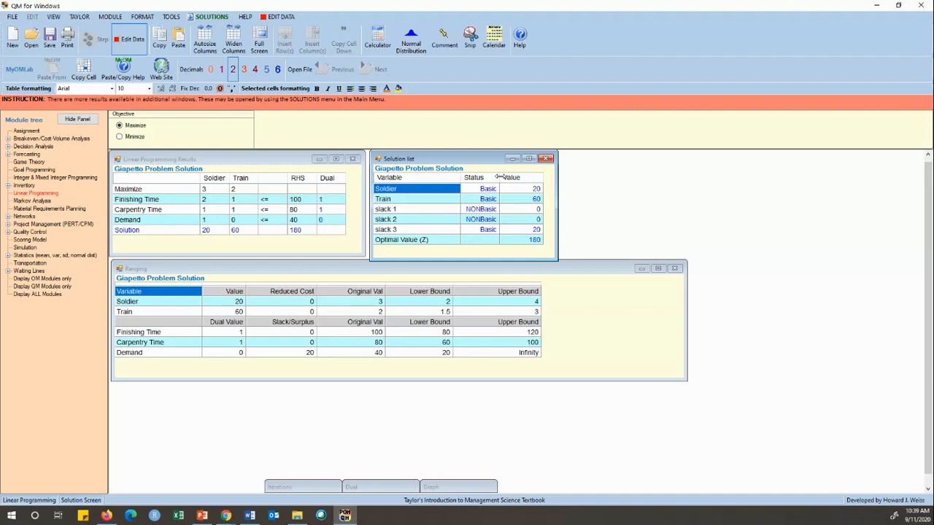
Open the Iterations simplex tableau and the Dual problem tables for review.
left_click(294, 488)
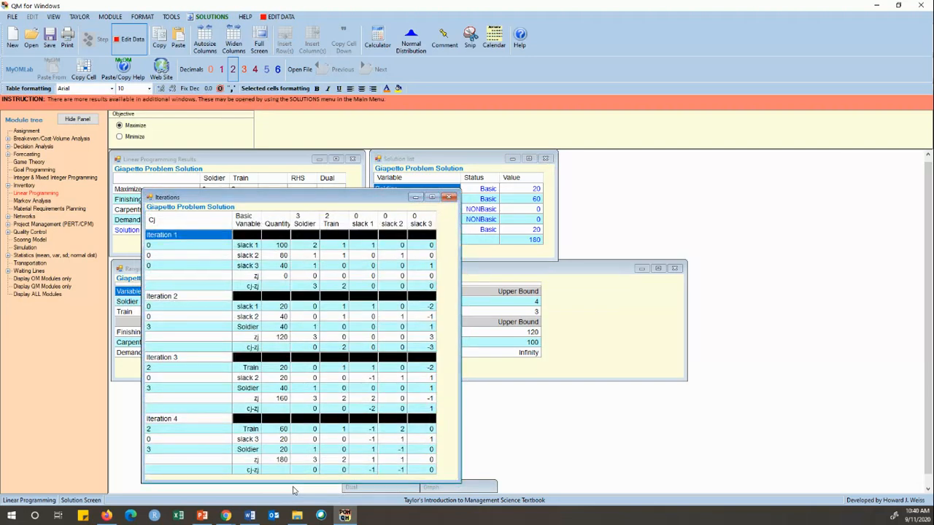
left_click(366, 489)
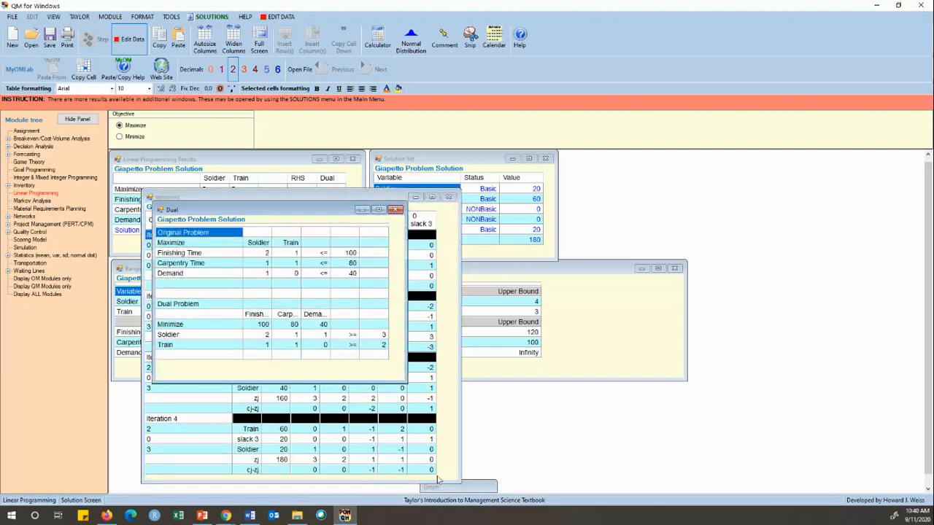
left_click(458, 491)
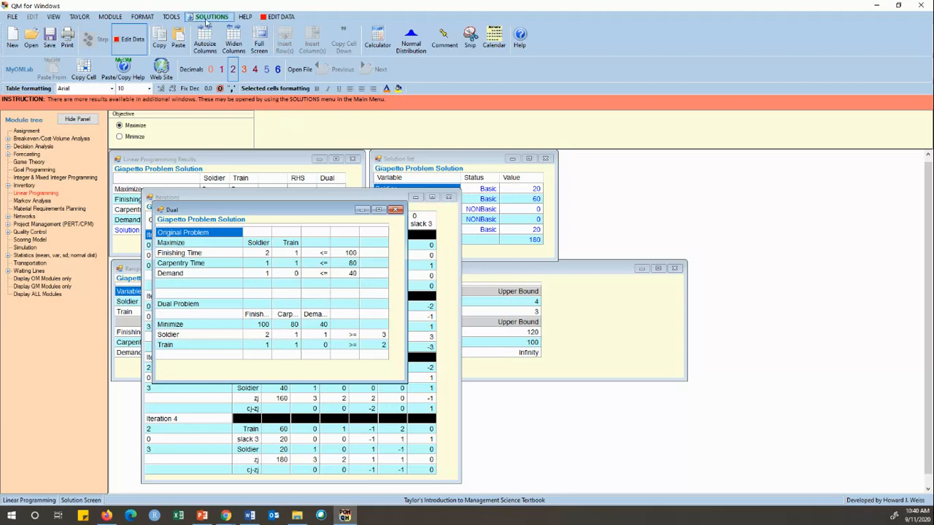
Open the Graph of the feasible region and maximize its window.
left_click(206, 21)
left_click(210, 117)
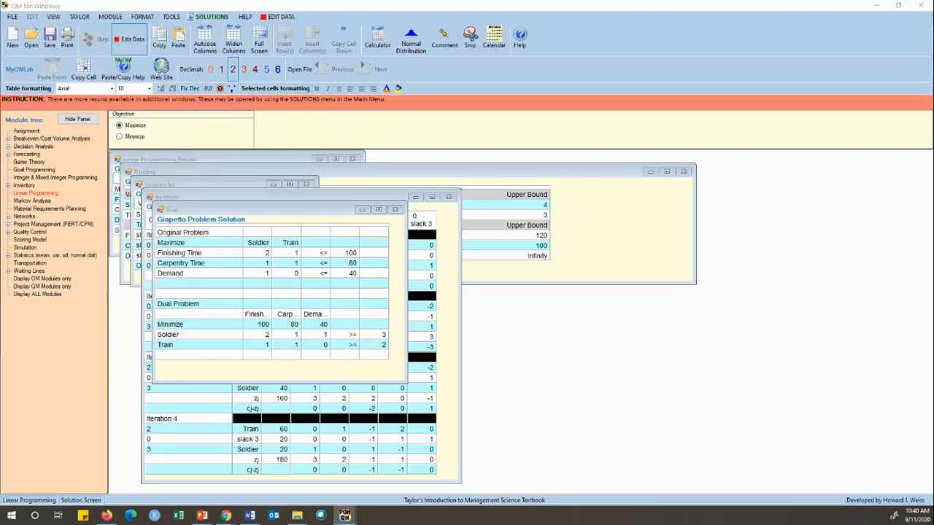
left_click_drag(1, 56, 179, 57)
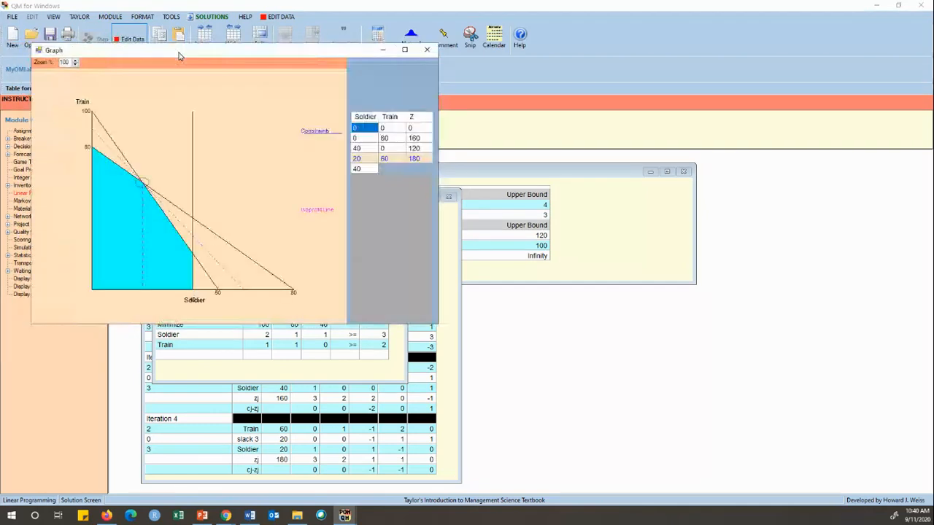
double_click(202, 56)
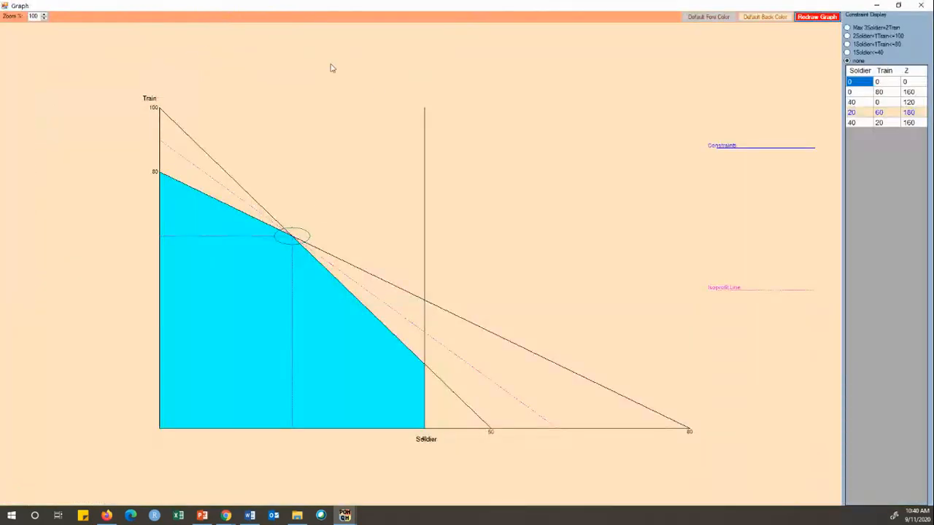